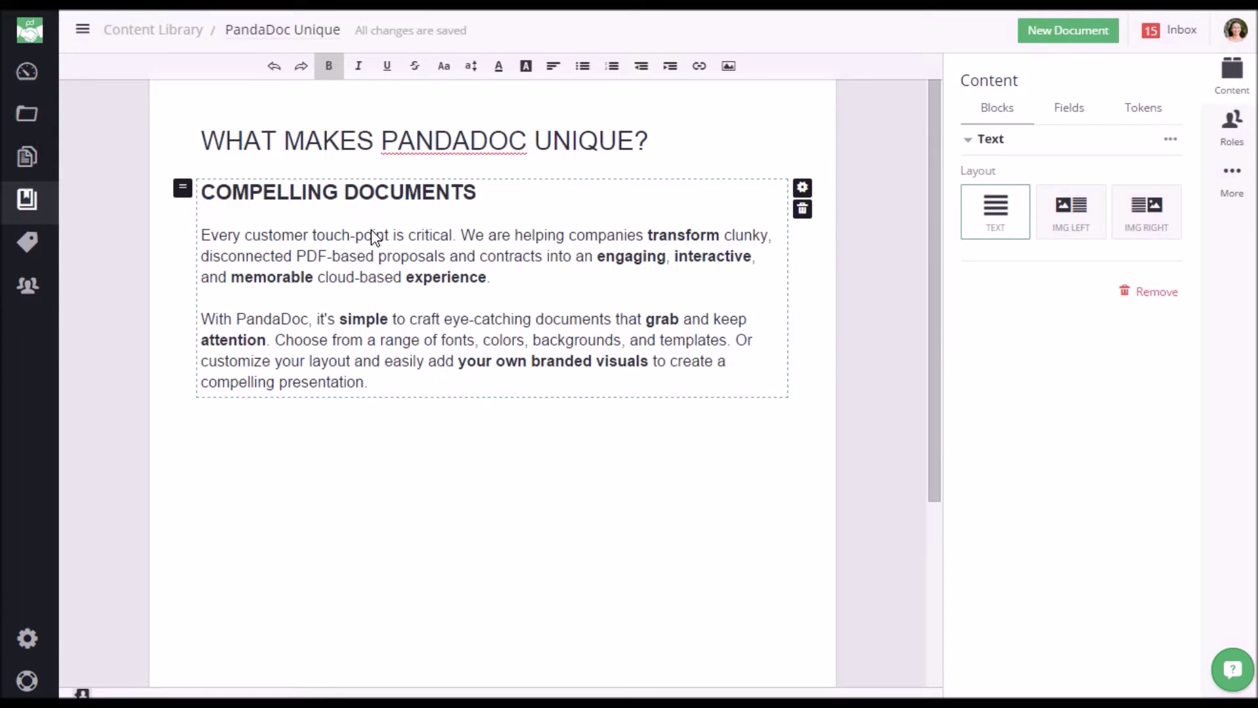
Upload the 'One' image file and insert it at the start of the Compelling Documents paragraph.
{"action": "left_click", "coordinate": [202, 234]}
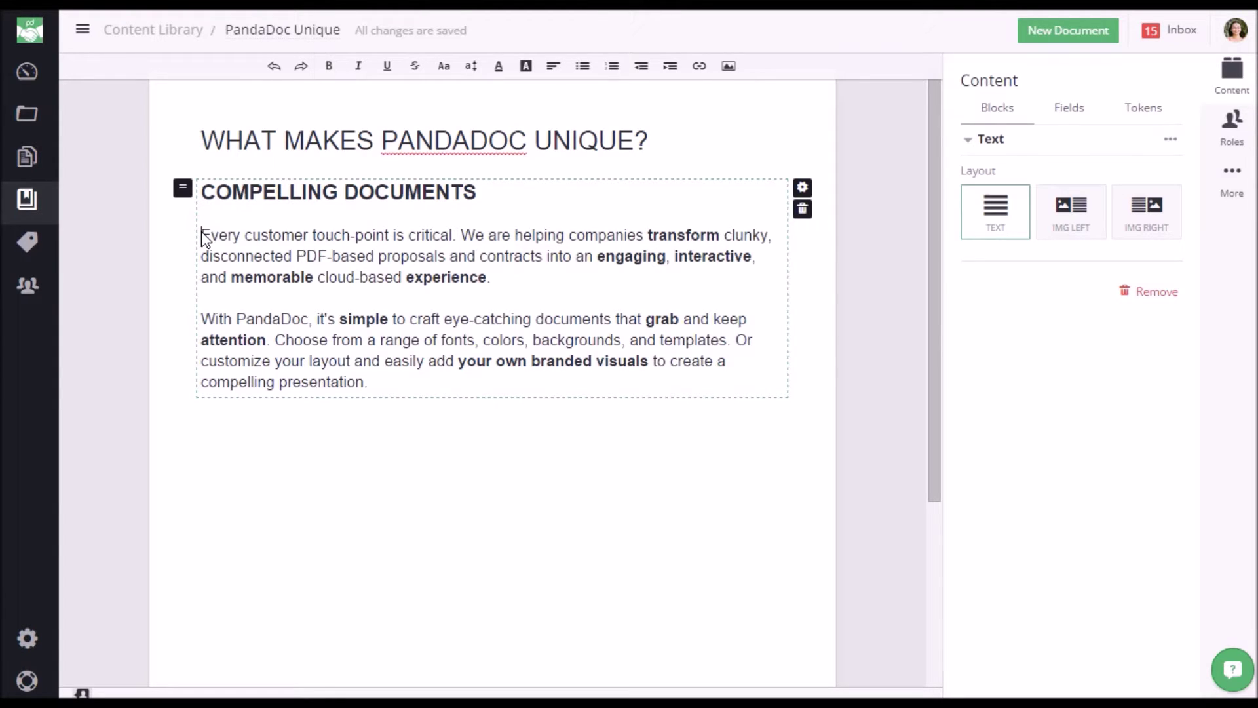
{"action": "left_click", "coordinate": [730, 70]}
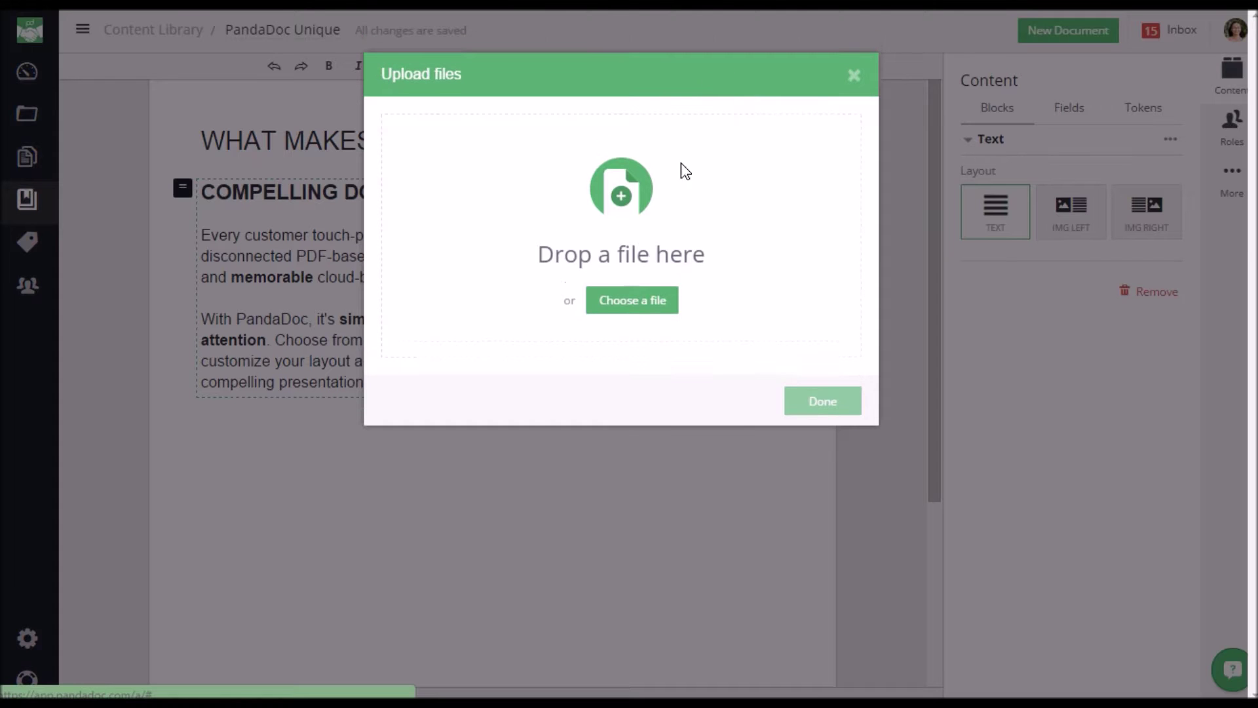
{"action": "left_click", "coordinate": [647, 308]}
{"action": "left_click", "coordinate": [455, 409]}
{"action": "left_click", "coordinate": [707, 533]}
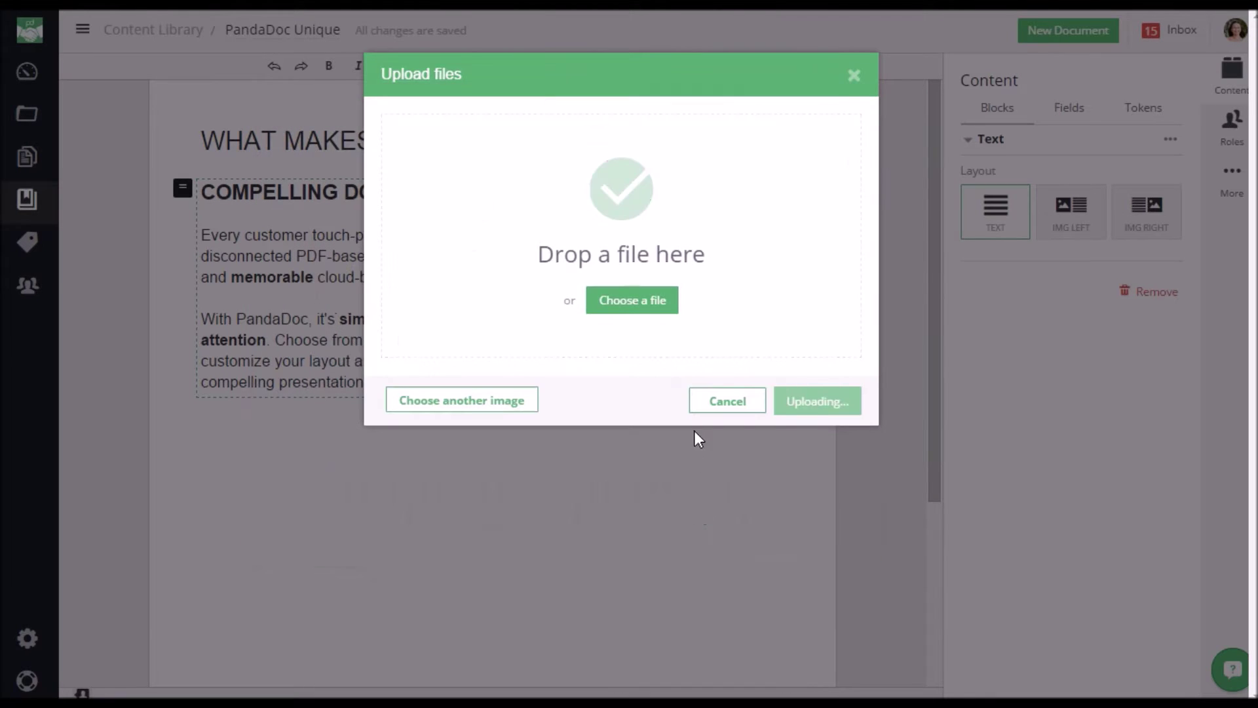
{"action": "left_click", "coordinate": [822, 318]}
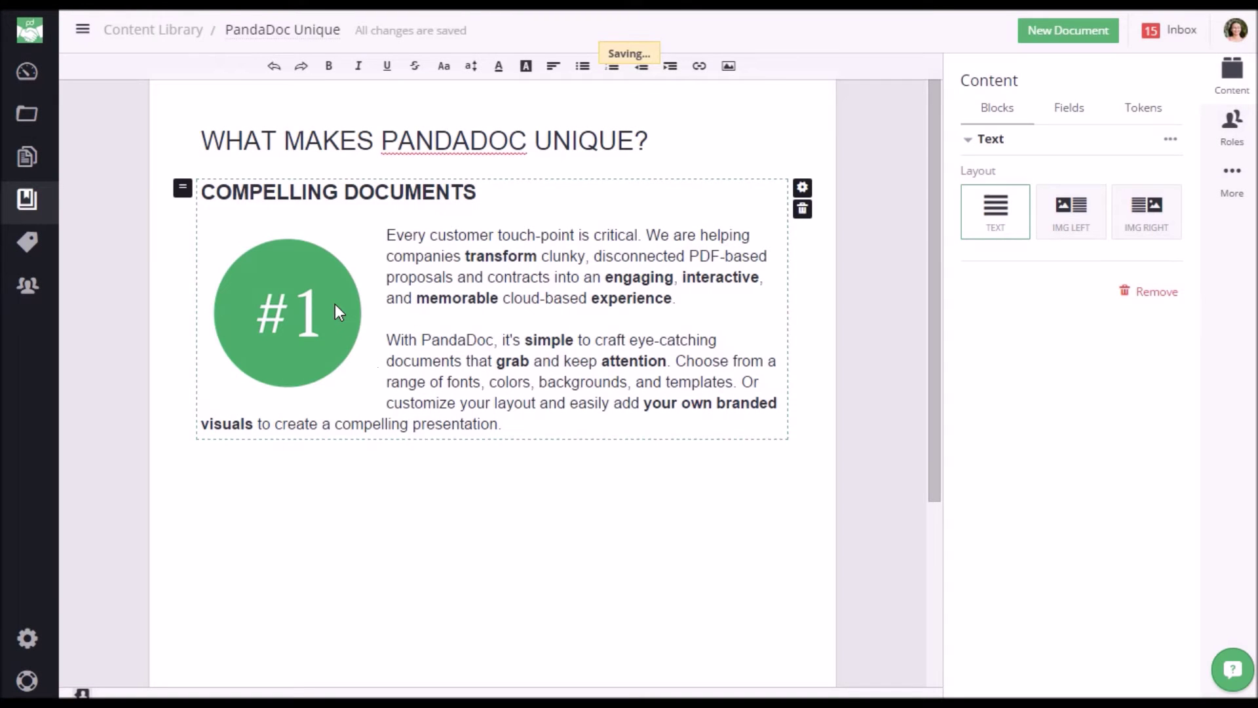
Shrink the green #1 image so the first paragraph wraps beside it.
{"action": "left_click", "coordinate": [335, 300]}
{"action": "left_click_drag", "start_coordinate": [376, 401], "coordinate": [286, 315]}
{"action": "left_click", "coordinate": [423, 492]}
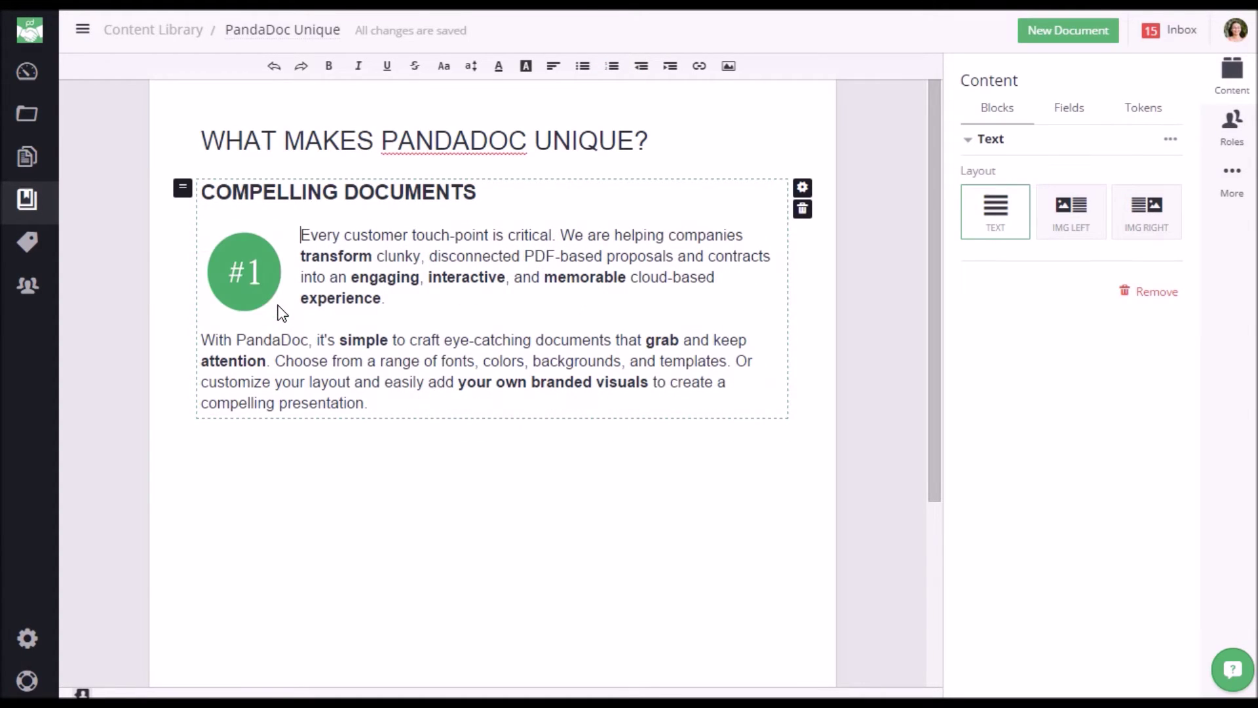
{"action": "left_click", "coordinate": [239, 269]}
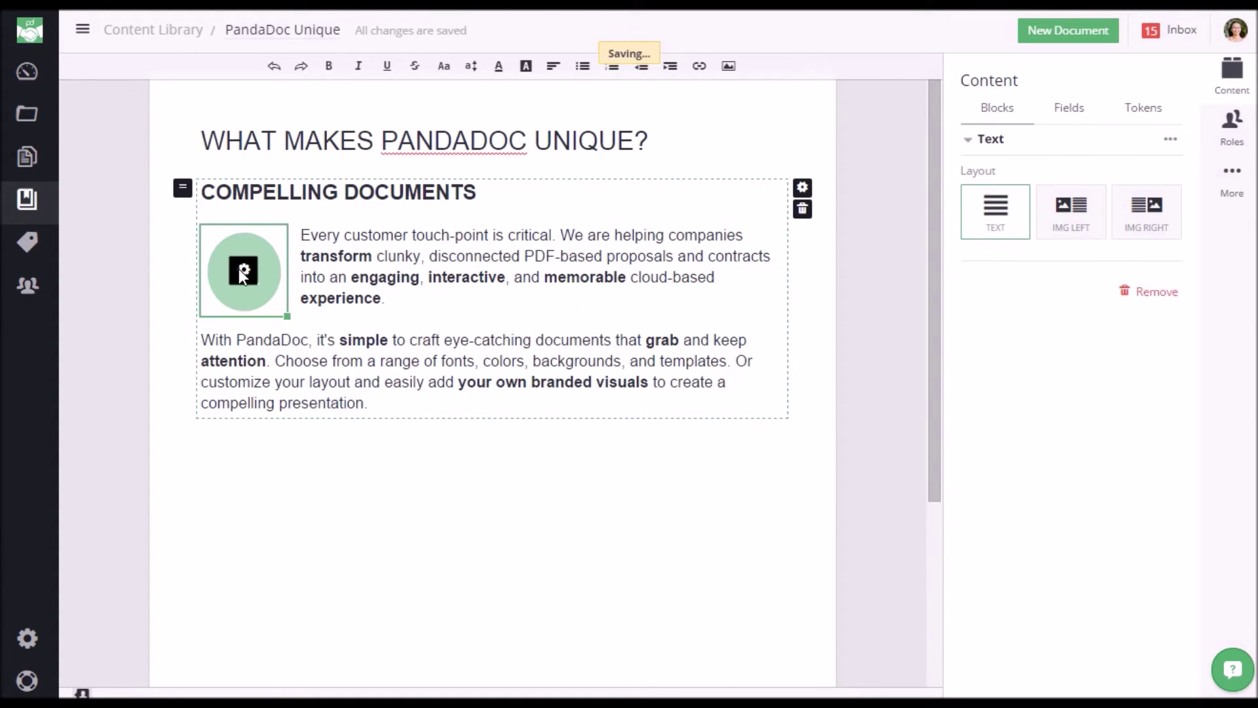
{"action": "left_click", "coordinate": [238, 268]}
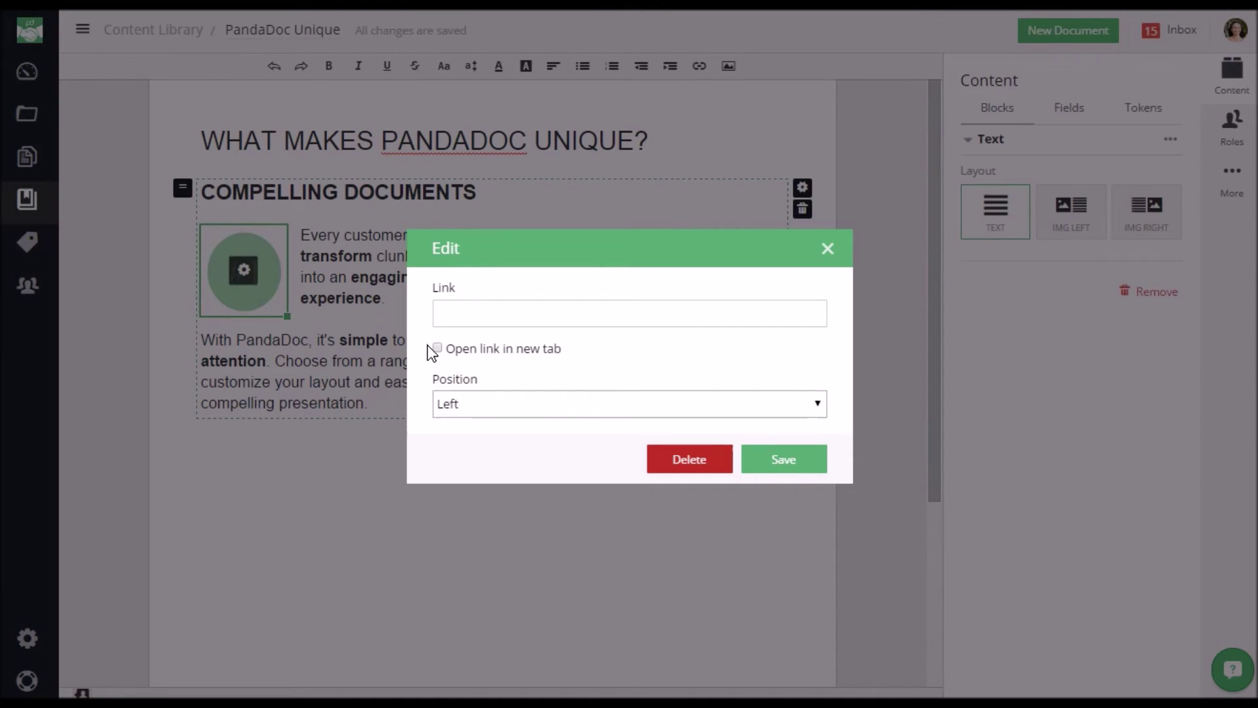
{"action": "left_click", "coordinate": [437, 348]}
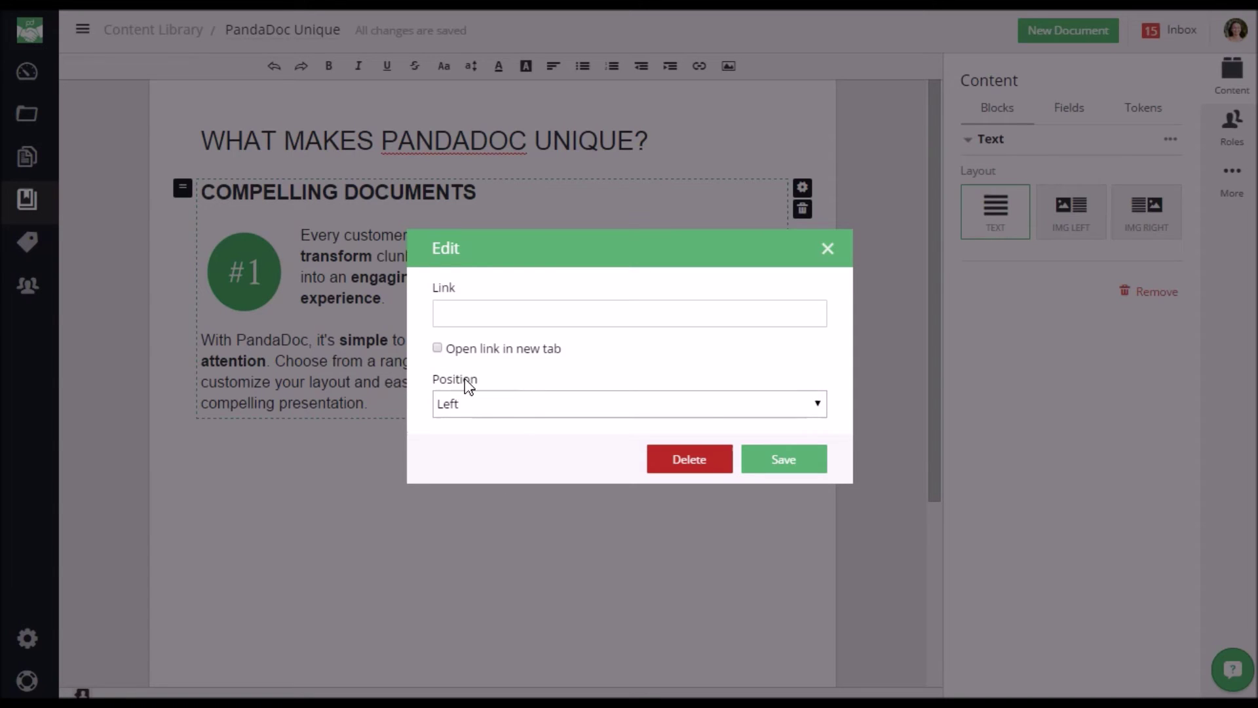
{"action": "left_click", "coordinate": [491, 406]}
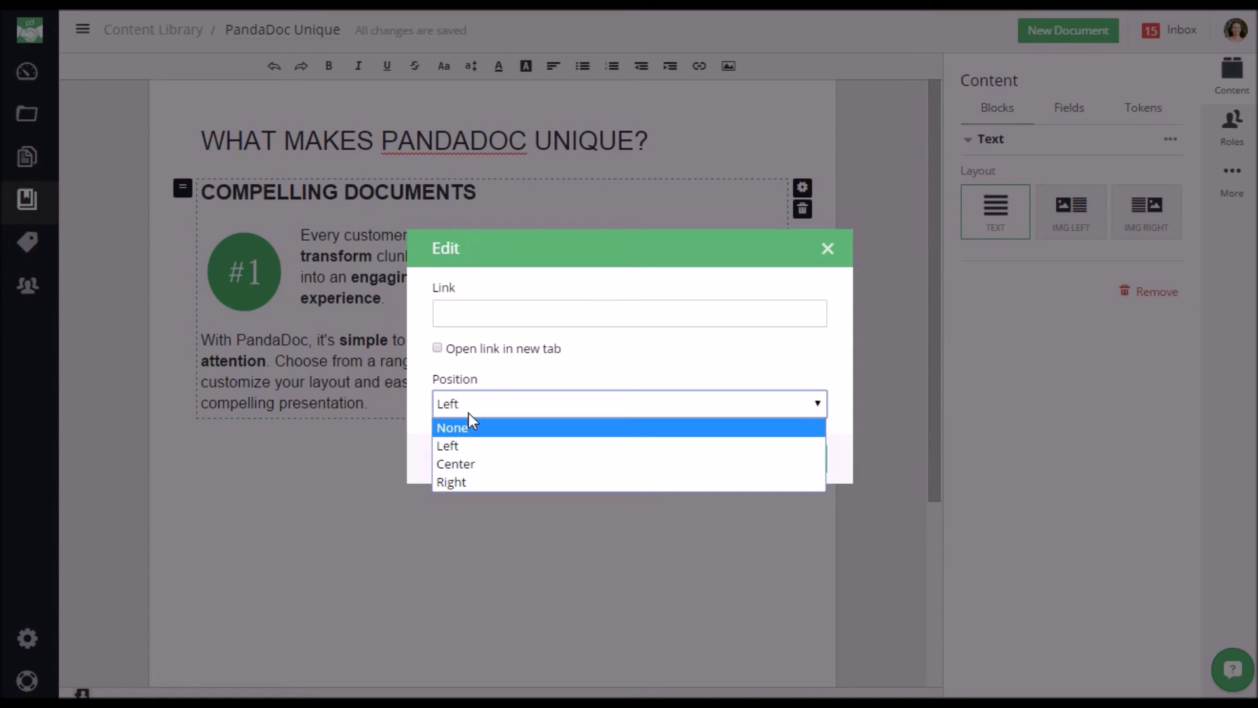
{"action": "left_click", "coordinate": [461, 480]}
{"action": "left_click", "coordinate": [800, 456]}
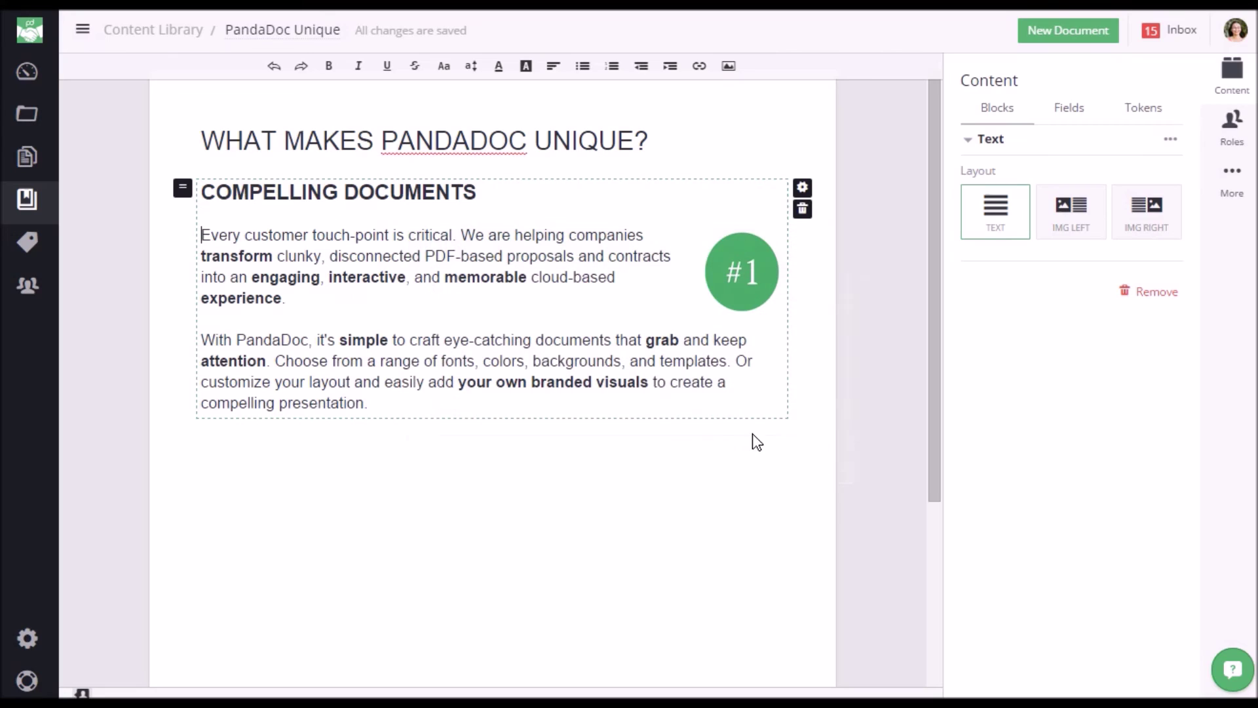
{"action": "left_click", "coordinate": [742, 272]}
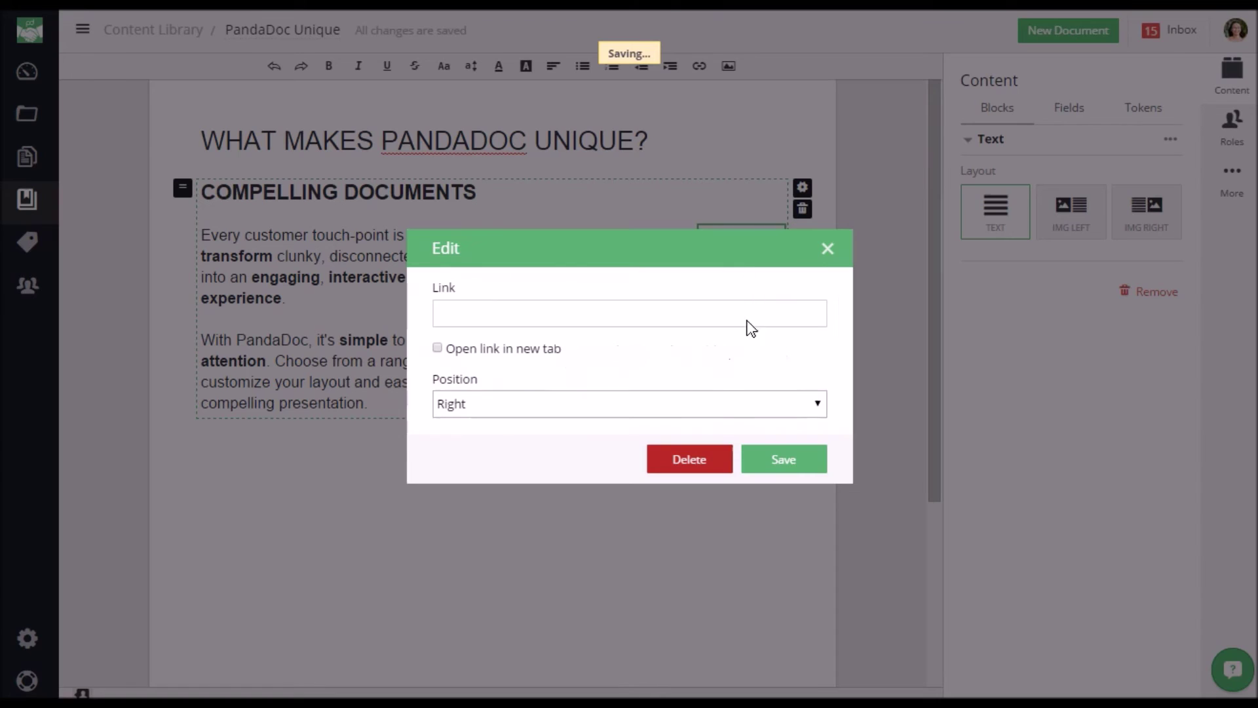
{"action": "left_click", "coordinate": [707, 401]}
{"action": "left_click", "coordinate": [519, 442]}
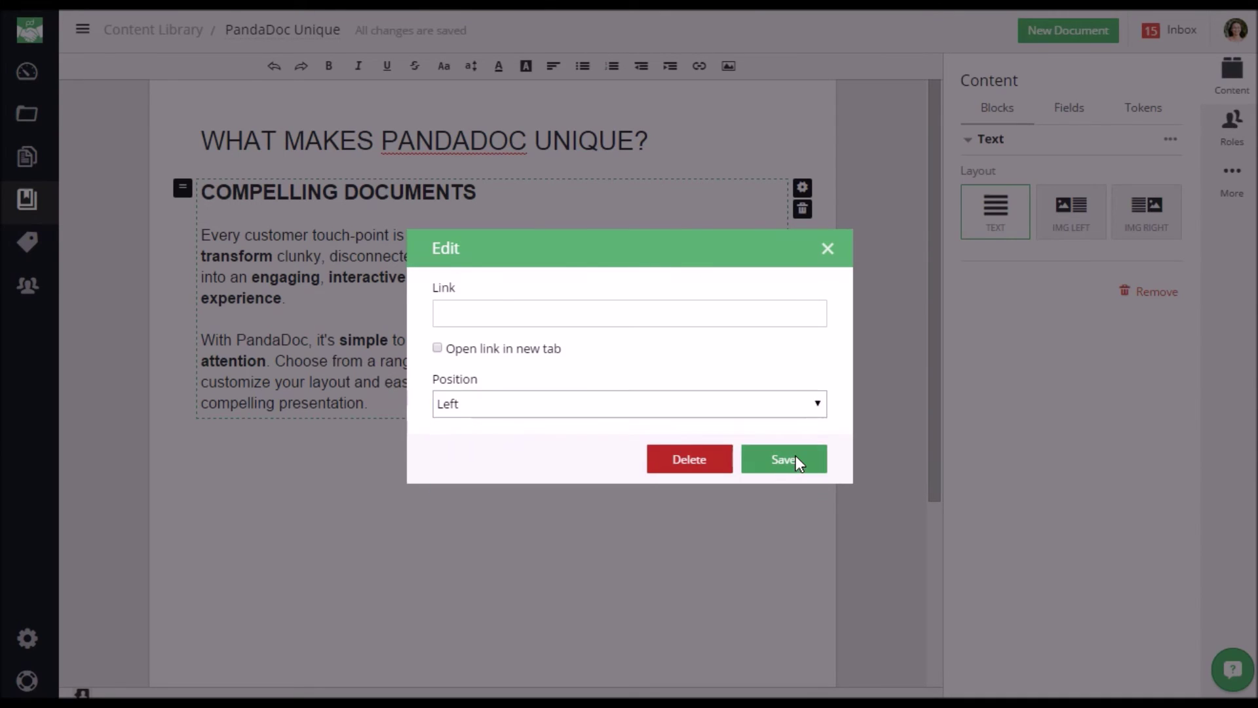
{"action": "left_click", "coordinate": [791, 461]}
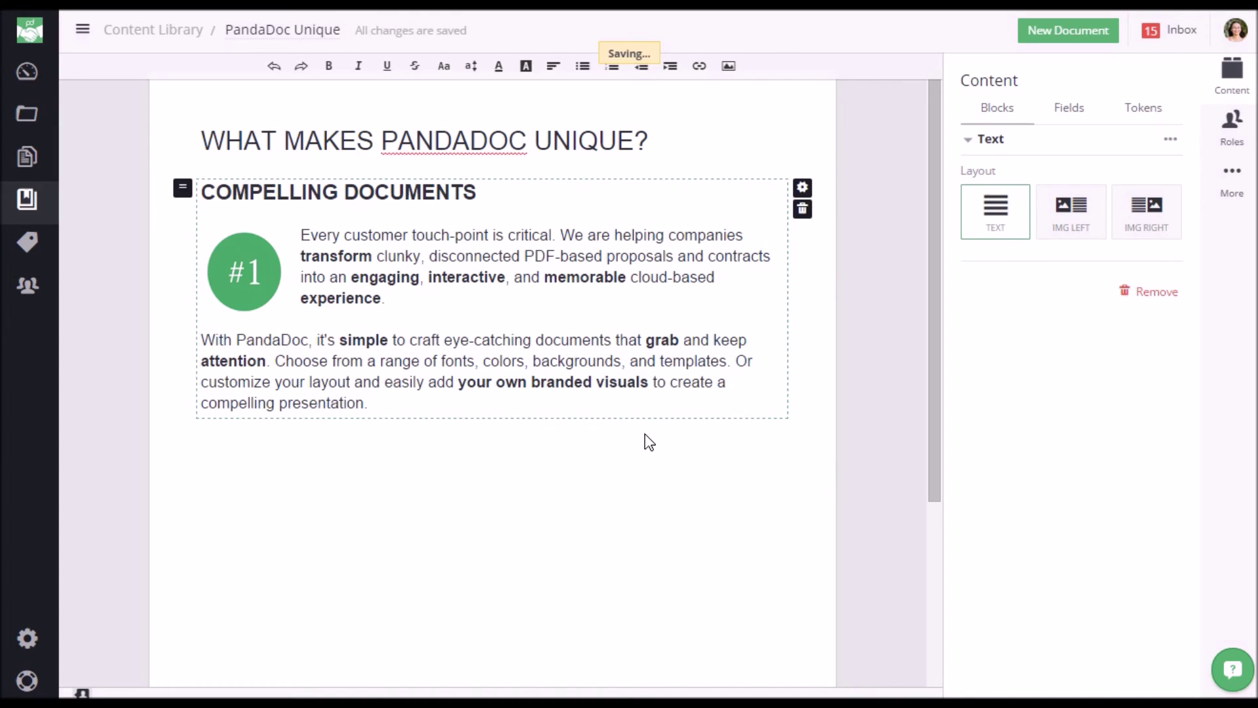